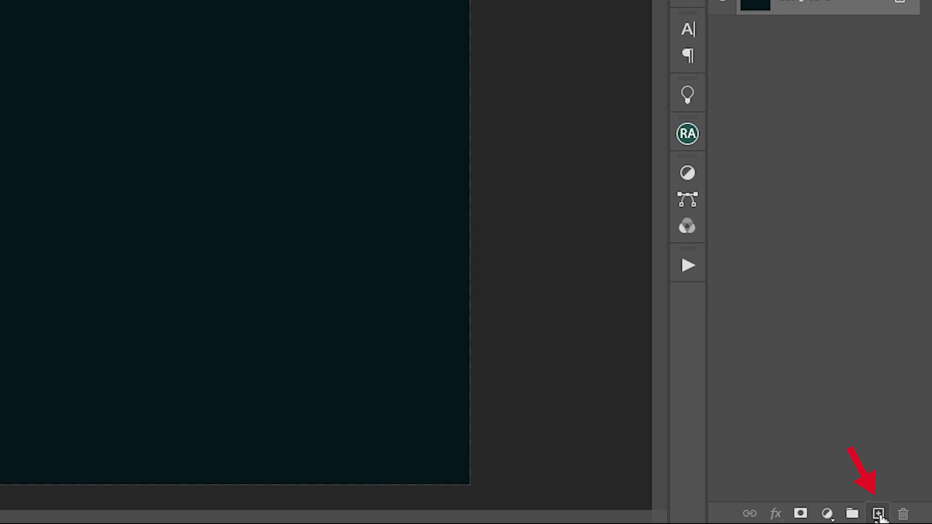
Add a new empty layer and set the brush to a 6 px Hard Round tip.
{"action": "left_click", "coordinate": [879, 516]}
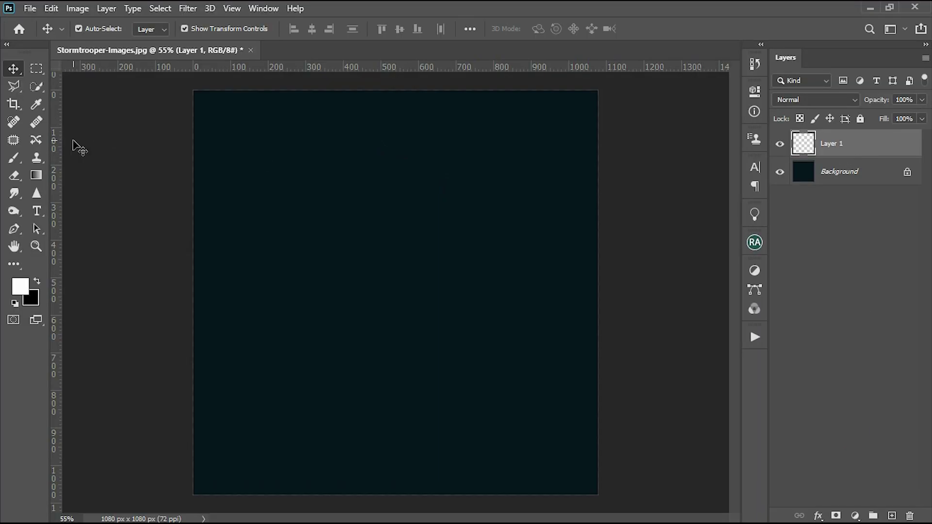
{"action": "left_click", "coordinate": [14, 159]}
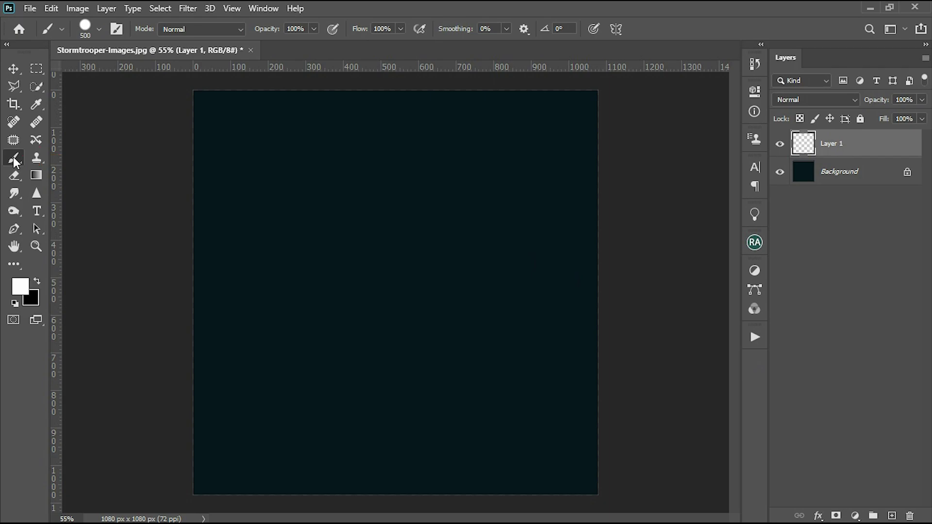
{"action": "left_click", "coordinate": [99, 29]}
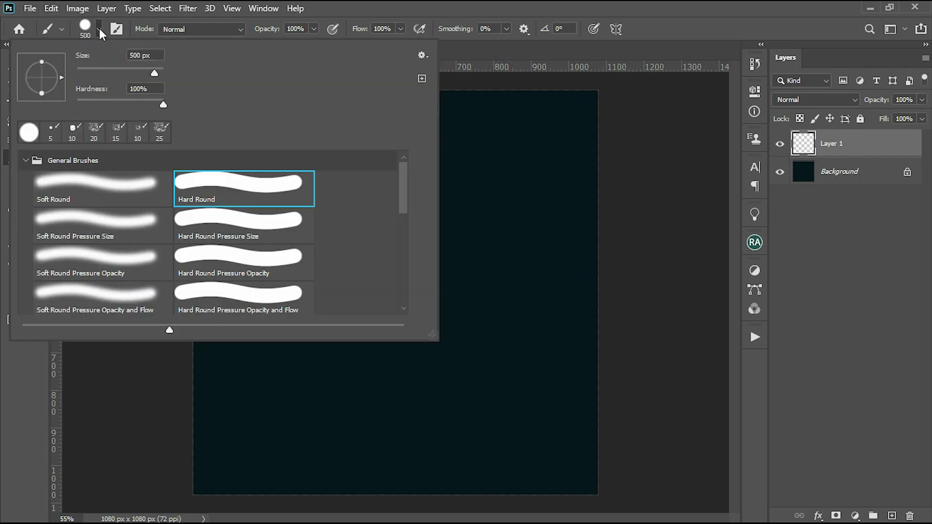
{"action": "left_click_drag", "start_coordinate": [121, 70], "coordinate": [79, 70]}
{"action": "key", "text": "Return"}
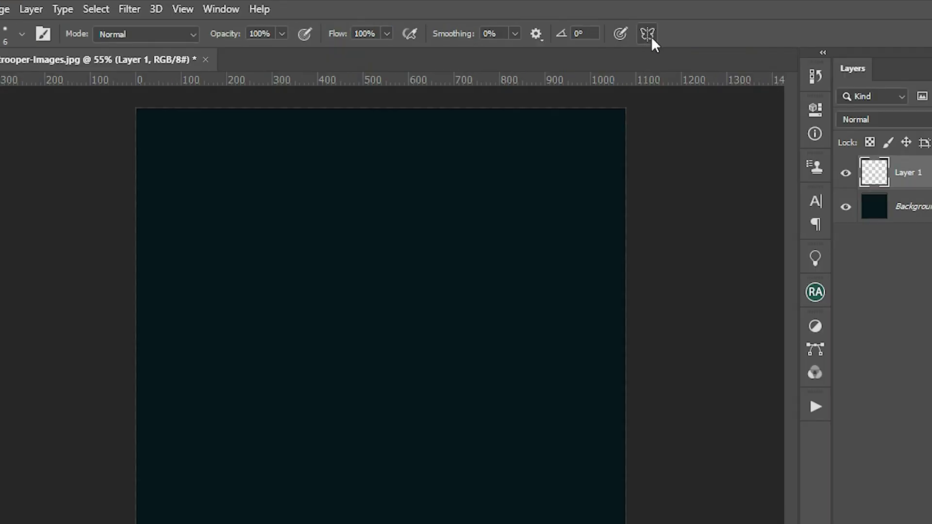
Apply a 10-segment Mandala symmetry guide and commit its placement on the canvas.
{"action": "left_click", "coordinate": [647, 34]}
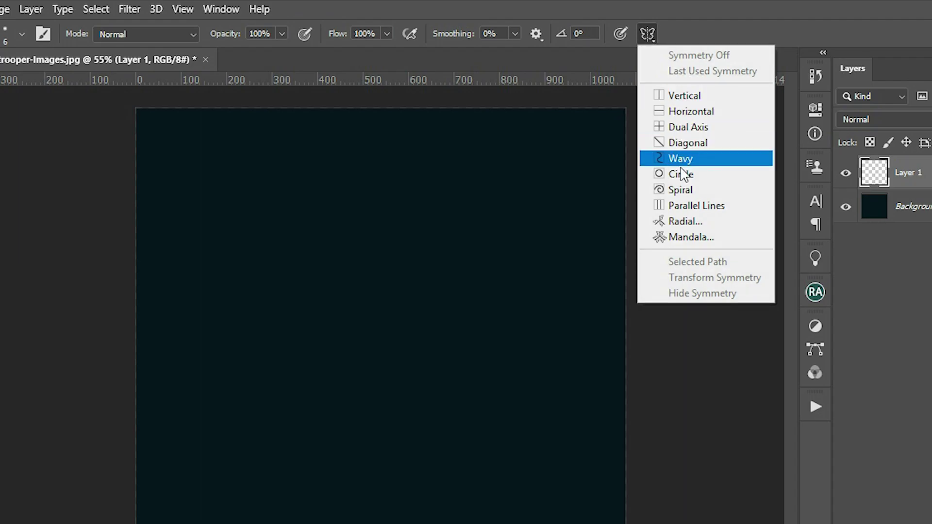
{"action": "left_click", "coordinate": [705, 238]}
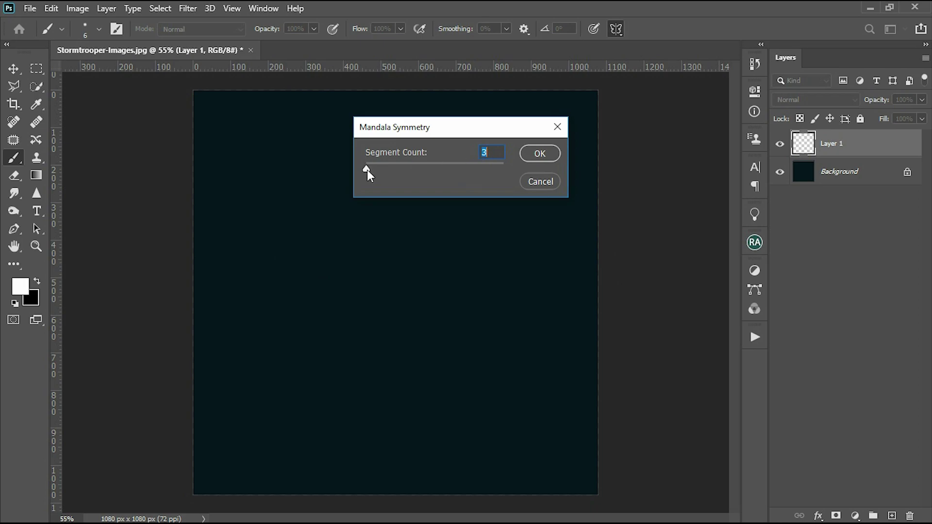
{"action": "left_click_drag", "start_coordinate": [367, 170], "coordinate": [442, 172]}
{"action": "left_click_drag", "start_coordinate": [519, 172], "coordinate": [522, 173]}
{"action": "left_click", "coordinate": [547, 150]}
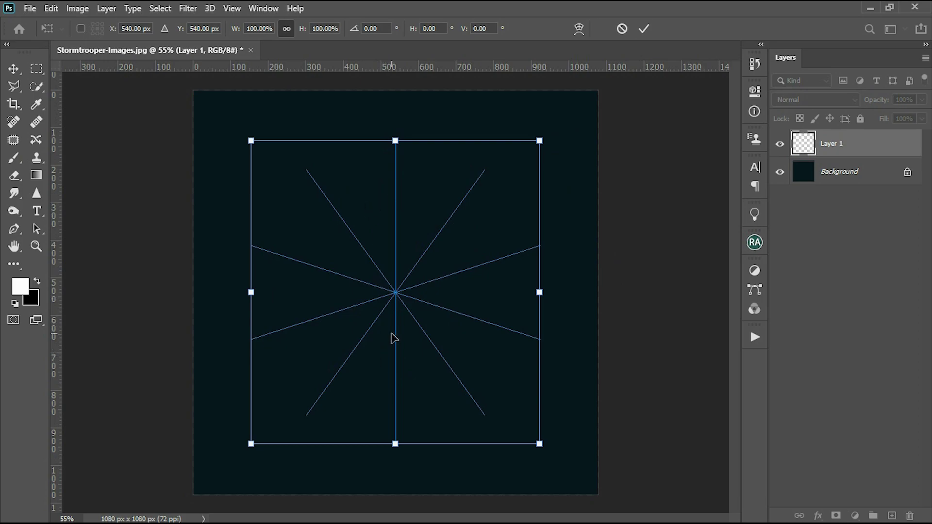
{"action": "left_click", "coordinate": [644, 29]}
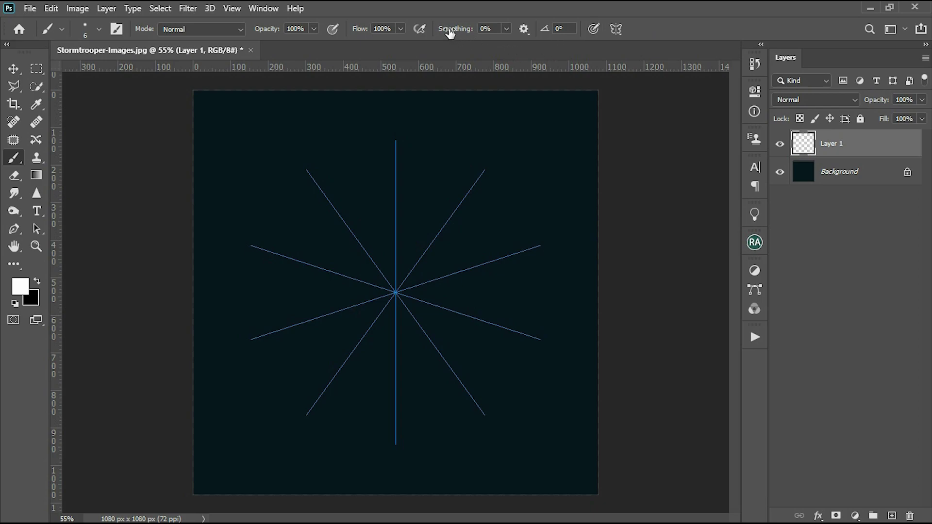
Adjust brush smoothing, draw a mirrored test stroke, and undo it.
{"action": "left_click_drag", "start_coordinate": [451, 32], "coordinate": [545, 31]}
{"action": "left_click_drag", "start_coordinate": [460, 32], "coordinate": [462, 31]}
{"action": "key", "text": "Return"}
{"action": "mouse_move", "coordinate": [395, 143]}
{"action": "left_mouse_down"}
{"action": "mouse_move", "coordinate": [433, 155]}
{"action": "mouse_move", "coordinate": [411, 190]}
{"action": "mouse_move", "coordinate": [428, 189]}
{"action": "mouse_move", "coordinate": [408, 246]}
{"action": "left_mouse_up"}
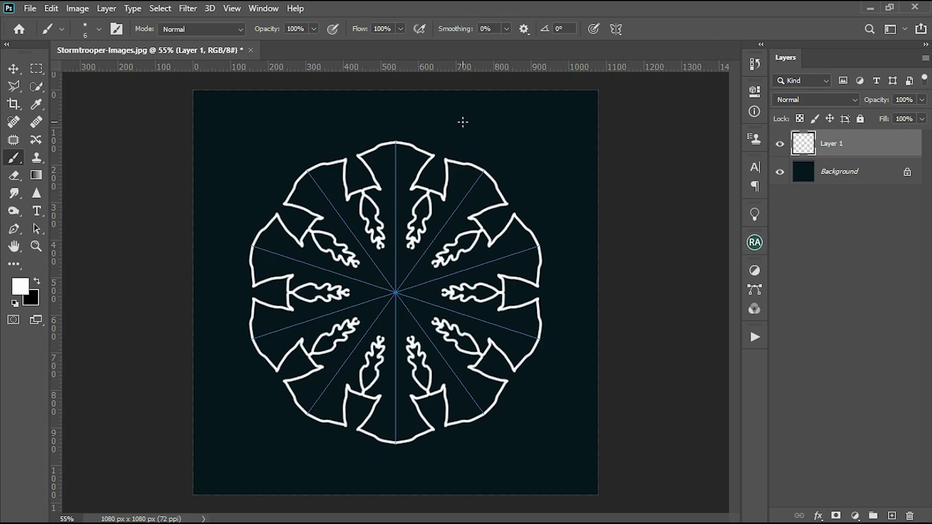
{"action": "key", "text": "ctrl+z"}
Set smoothing to 100%, try mirrored petal outlines, then undo them.
{"action": "left_click_drag", "start_coordinate": [456, 32], "coordinate": [566, 39]}
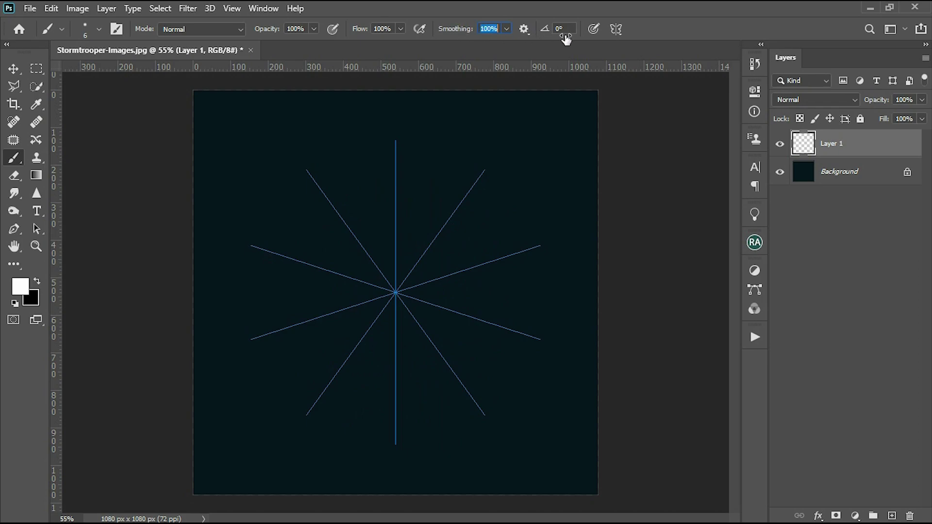
{"action": "mouse_move", "coordinate": [395, 140]}
{"action": "left_mouse_down"}
{"action": "mouse_move", "coordinate": [430, 162]}
{"action": "mouse_move", "coordinate": [396, 292]}
{"action": "left_mouse_up"}
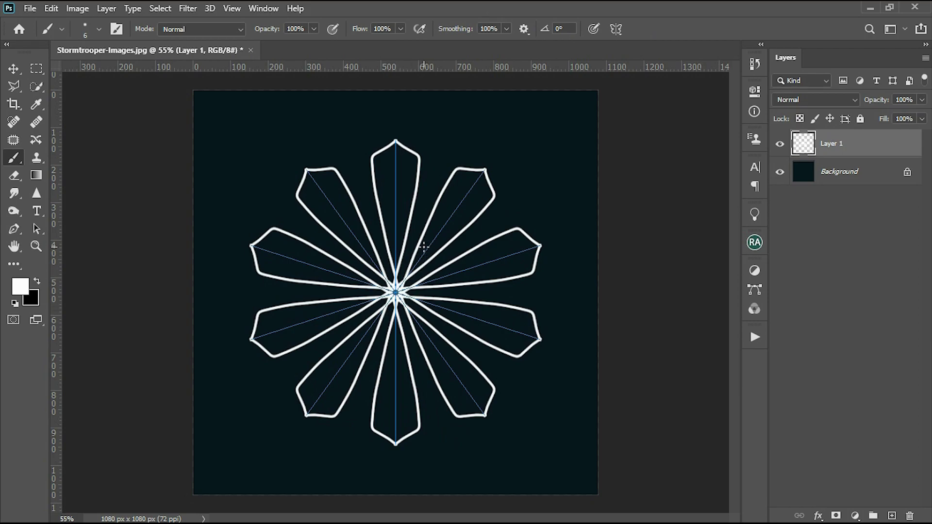
{"action": "key", "text": "ctrl+z"}
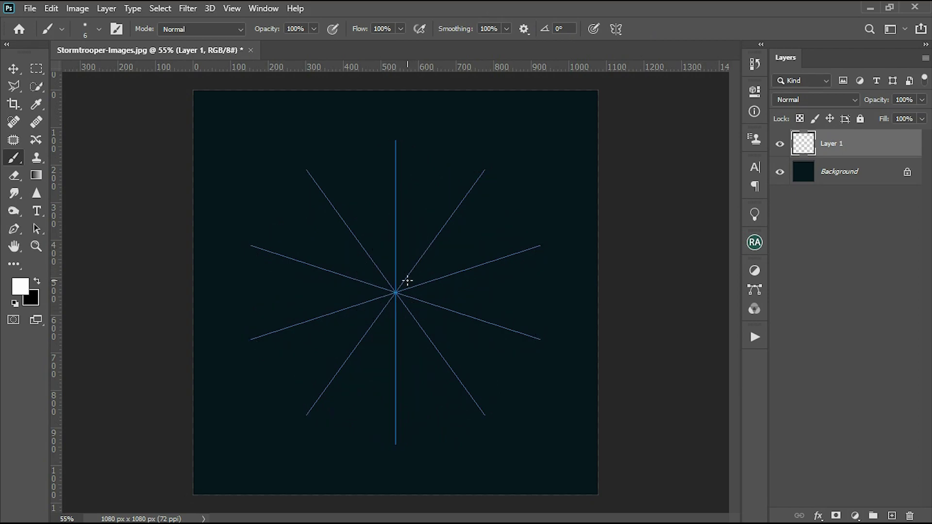
Paint layered white mirrored petal outlines and wavy radiating spokes on Layer 1.
{"action": "mouse_move", "coordinate": [403, 348]}
{"action": "left_mouse_down"}
{"action": "mouse_move", "coordinate": [416, 413]}
{"action": "mouse_move", "coordinate": [396, 428]}
{"action": "mouse_move", "coordinate": [485, 407]}
{"action": "left_mouse_up"}
{"action": "left_click_drag", "start_coordinate": [512, 376], "coordinate": [554, 393]}
{"action": "left_click_drag", "start_coordinate": [573, 340], "coordinate": [590, 292]}
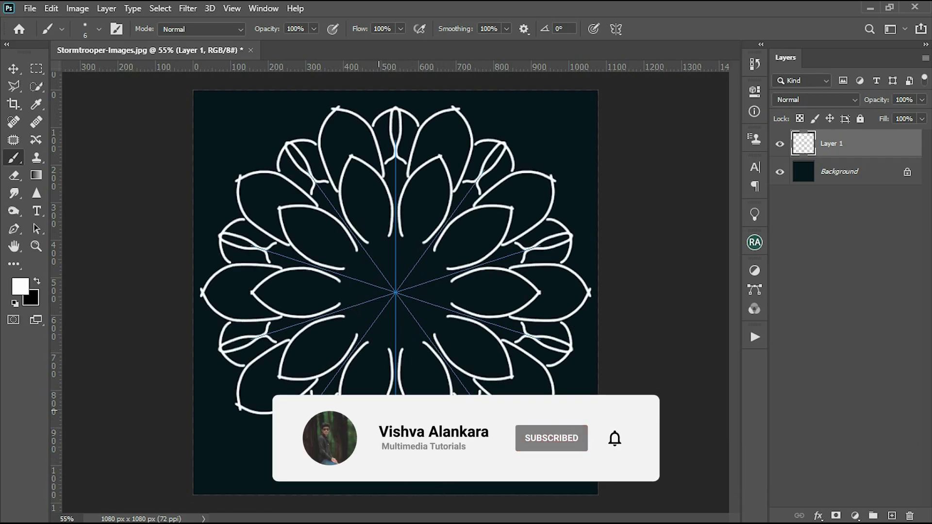
{"action": "mouse_move", "coordinate": [379, 411]}
{"action": "left_mouse_down"}
{"action": "mouse_move", "coordinate": [396, 292]}
{"action": "mouse_move", "coordinate": [503, 418]}
{"action": "left_mouse_up"}
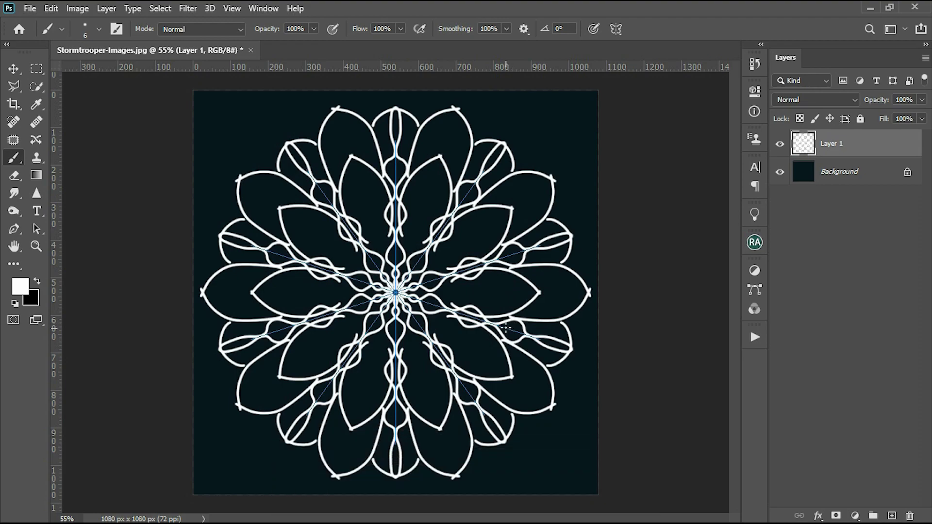
{"action": "scroll", "coordinate": [515, 288], "scroll_direction": "down", "scroll_amount": 2}
{"action": "scroll", "coordinate": [517, 286], "scroll_direction": "up", "scroll_amount": 1}
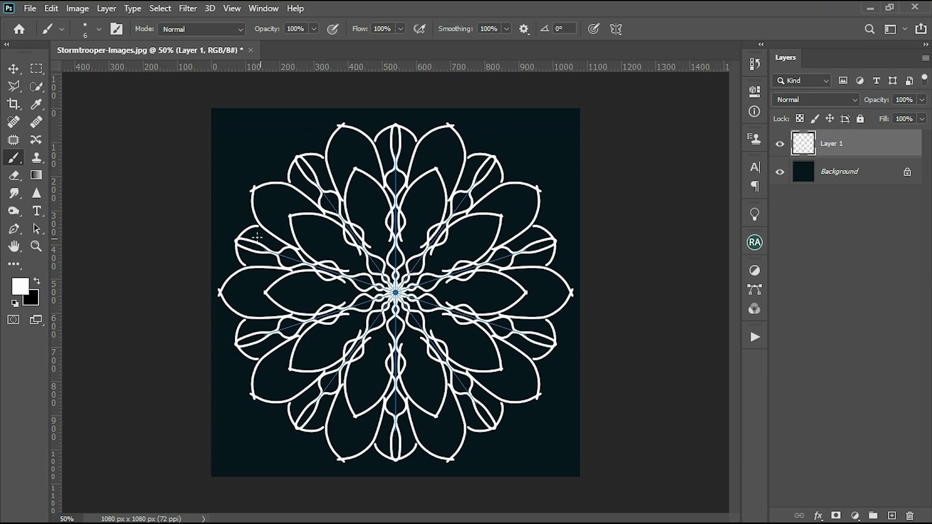
{"action": "left_click", "coordinate": [14, 68]}
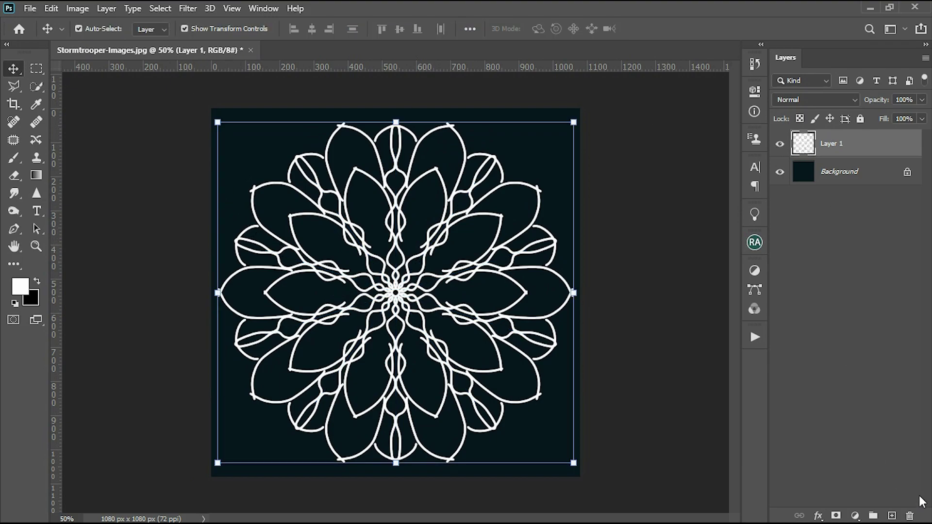
Delete Layer 1 and return to the Brush tool.
{"action": "left_click", "coordinate": [910, 516]}
{"action": "left_click", "coordinate": [424, 214]}
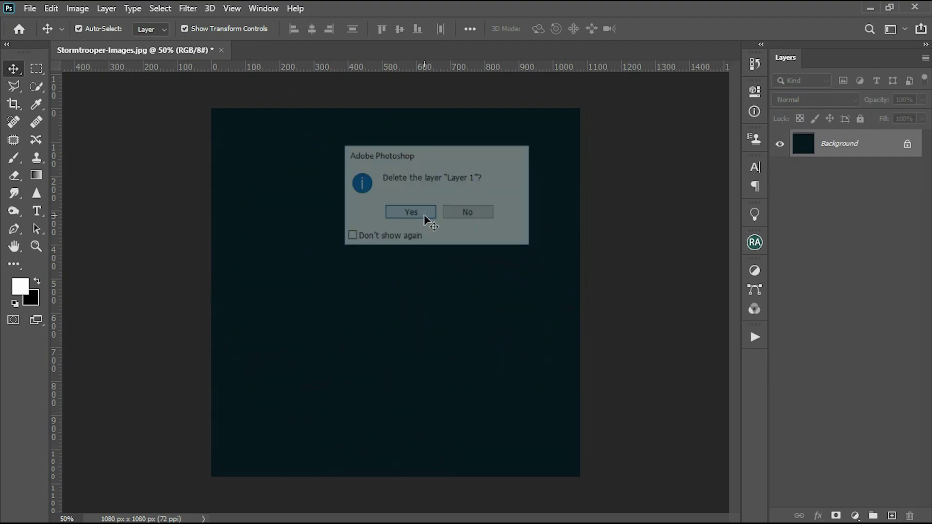
{"action": "left_click", "coordinate": [15, 159]}
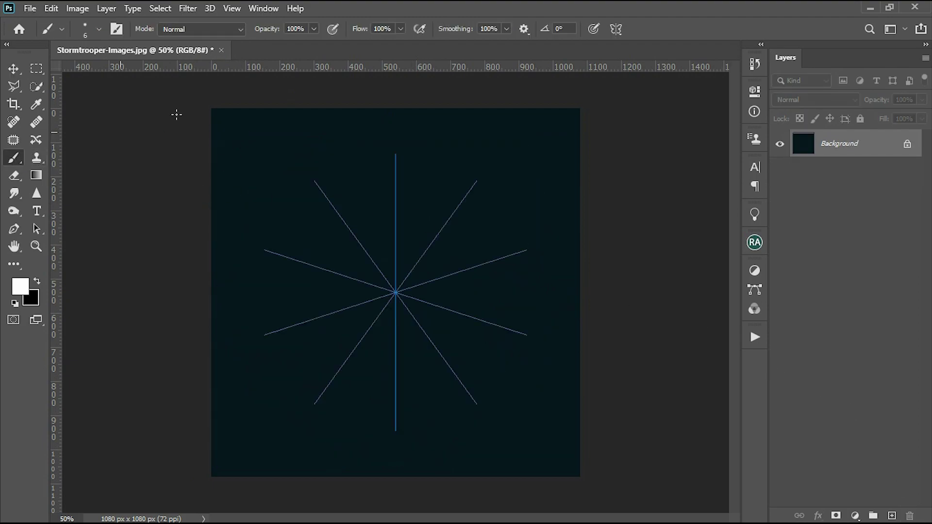
Apply Radial symmetry and paint twelve looped white petal outlines on Background.
{"action": "left_click", "coordinate": [620, 32]}
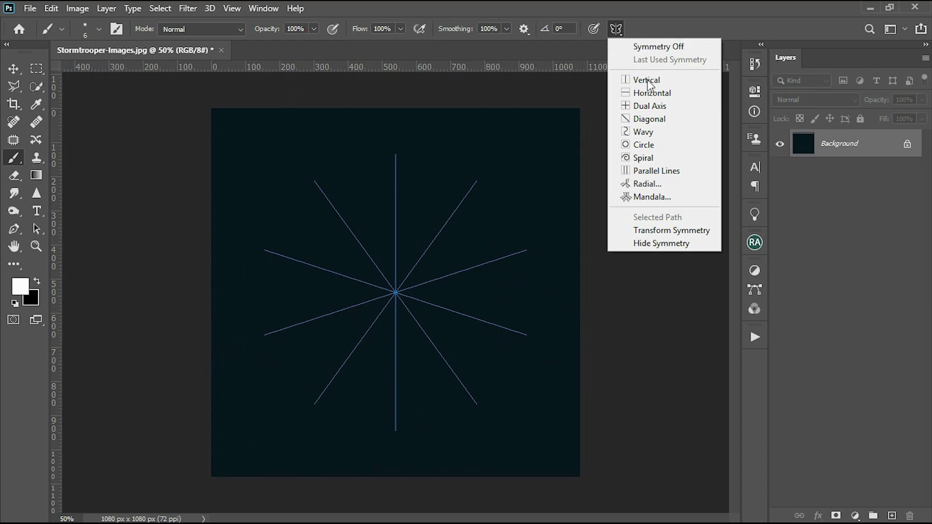
{"action": "left_click", "coordinate": [637, 185]}
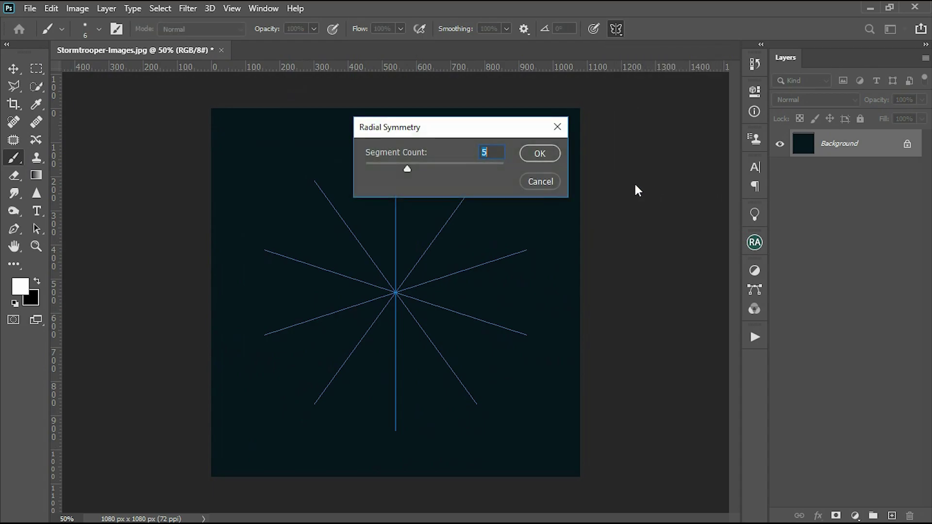
{"action": "left_click", "coordinate": [539, 154]}
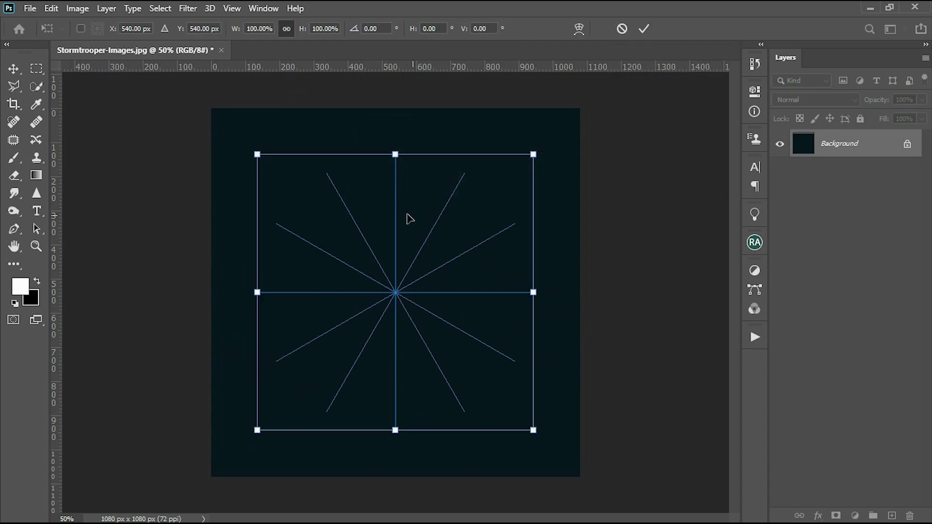
{"action": "left_click", "coordinate": [14, 157]}
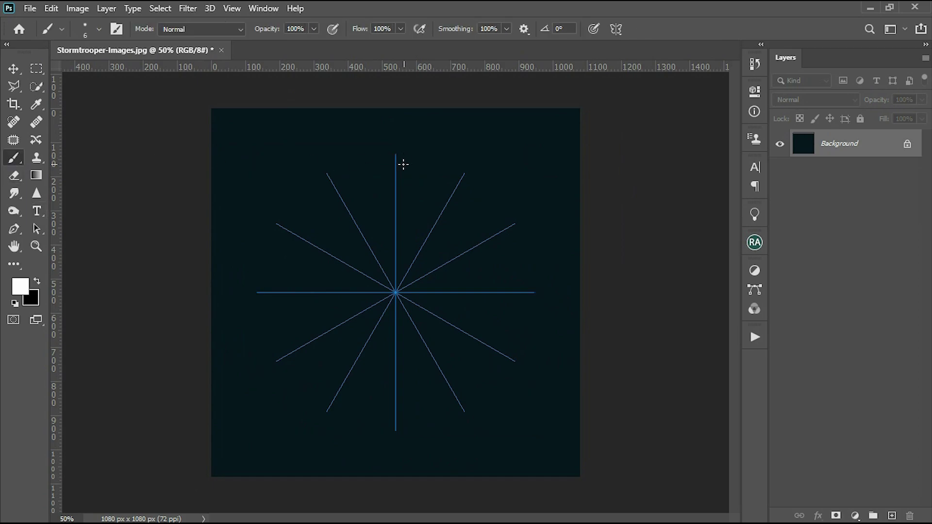
{"action": "mouse_move", "coordinate": [396, 154]}
{"action": "left_mouse_down"}
{"action": "mouse_move", "coordinate": [406, 159]}
{"action": "mouse_move", "coordinate": [410, 233]}
{"action": "mouse_move", "coordinate": [401, 257]}
{"action": "left_mouse_up"}
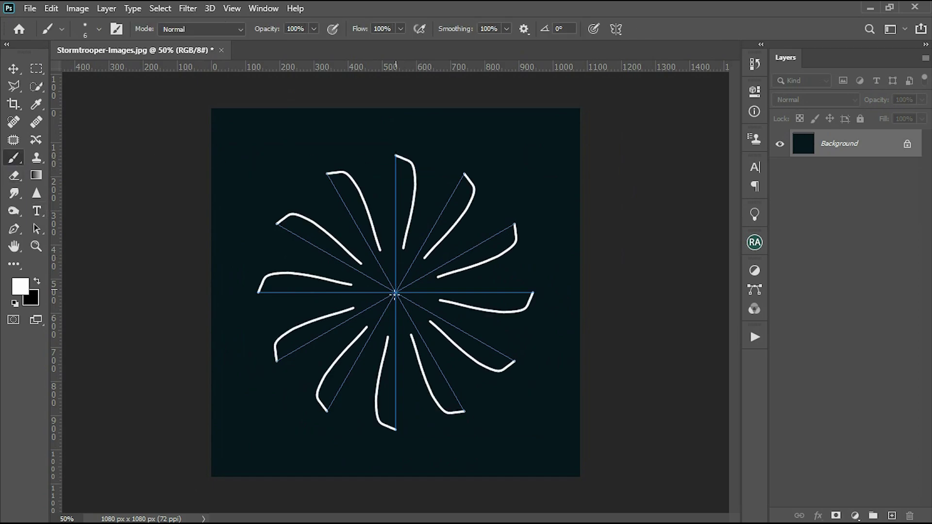
{"action": "mouse_move", "coordinate": [325, 180]}
{"action": "left_mouse_down"}
{"action": "mouse_move", "coordinate": [419, 300]}
{"action": "mouse_move", "coordinate": [421, 269]}
{"action": "left_mouse_up"}
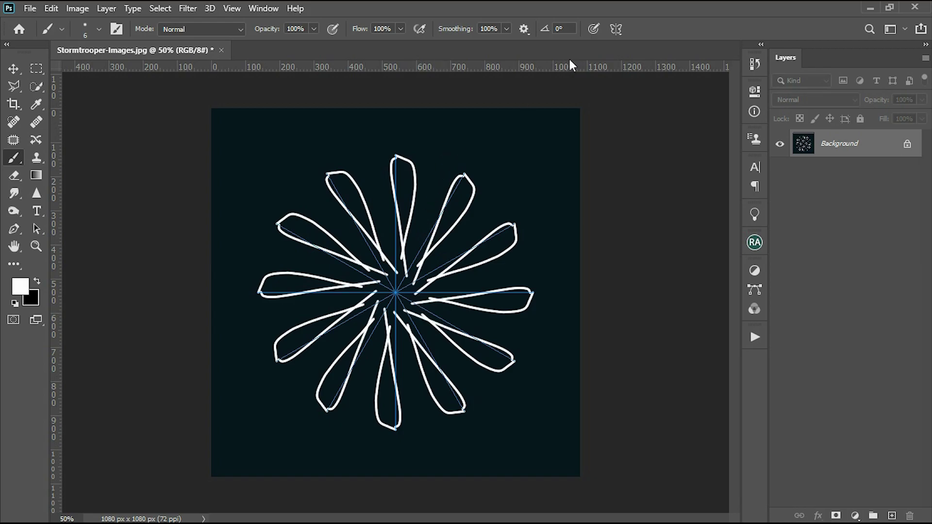
Undo the painted petals, leaving the symmetry type unchanged.
{"action": "key", "text": "ctrl+z"}
{"action": "key", "text": "ctrl+z"}
{"action": "key", "text": "ctrl+z"}
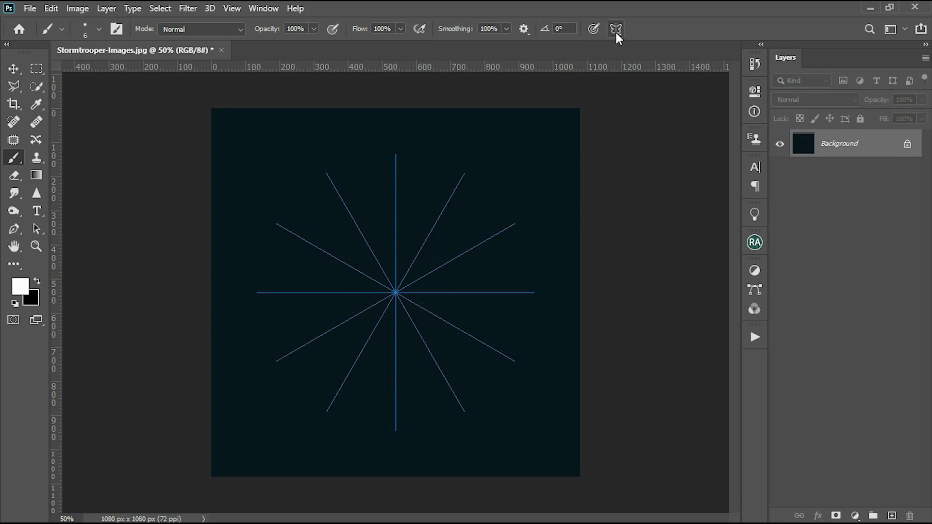
{"action": "left_click", "coordinate": [615, 29]}
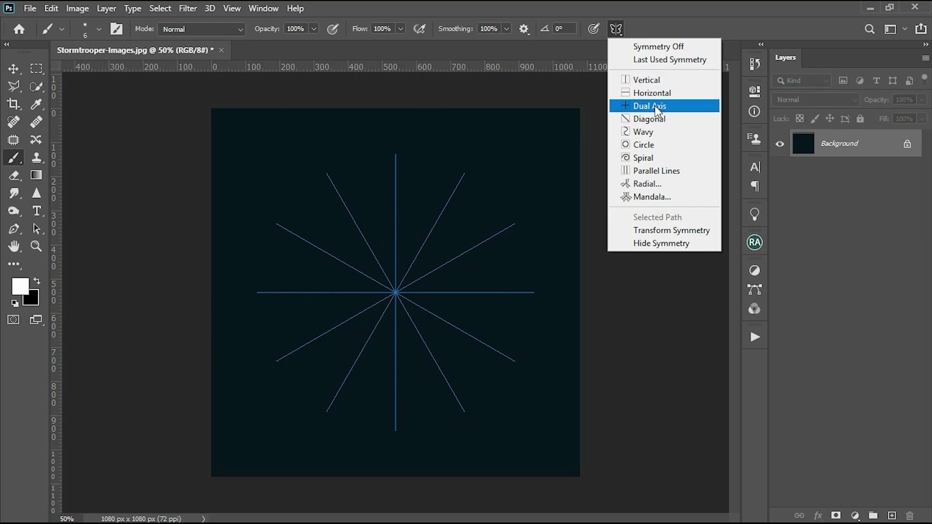
{"action": "left_click", "coordinate": [620, 30]}
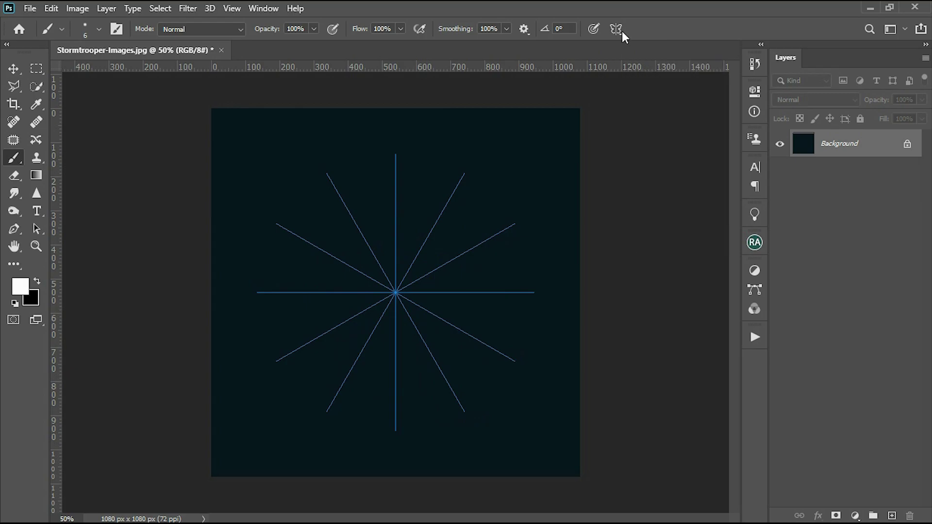
Apply a 5-segment Mandala symmetry guide and commit its placement.
{"action": "left_click", "coordinate": [620, 25]}
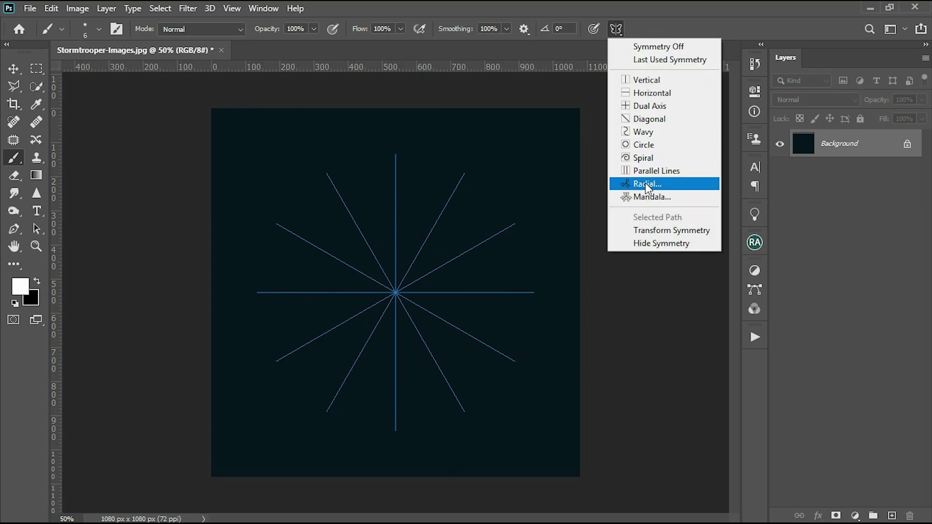
{"action": "left_click", "coordinate": [648, 195]}
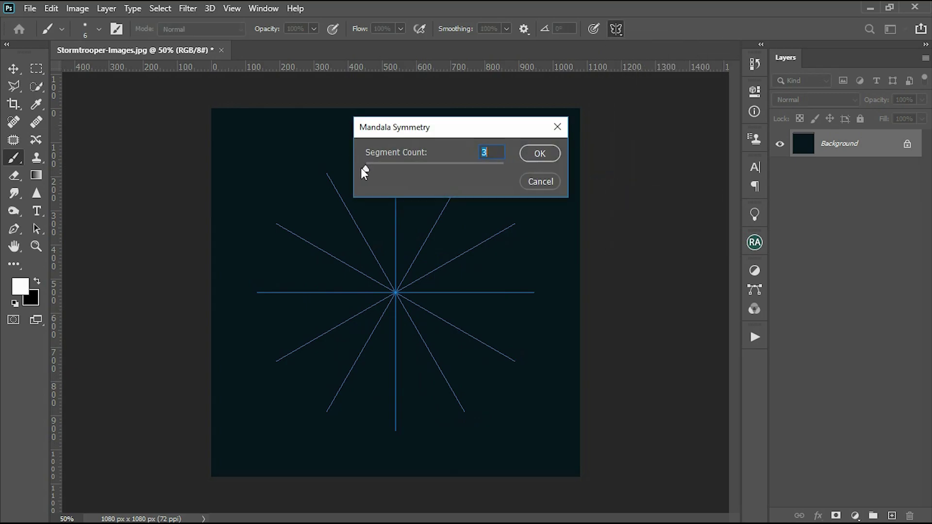
{"action": "left_click_drag", "start_coordinate": [364, 168], "coordinate": [409, 170]}
{"action": "left_click", "coordinate": [541, 153]}
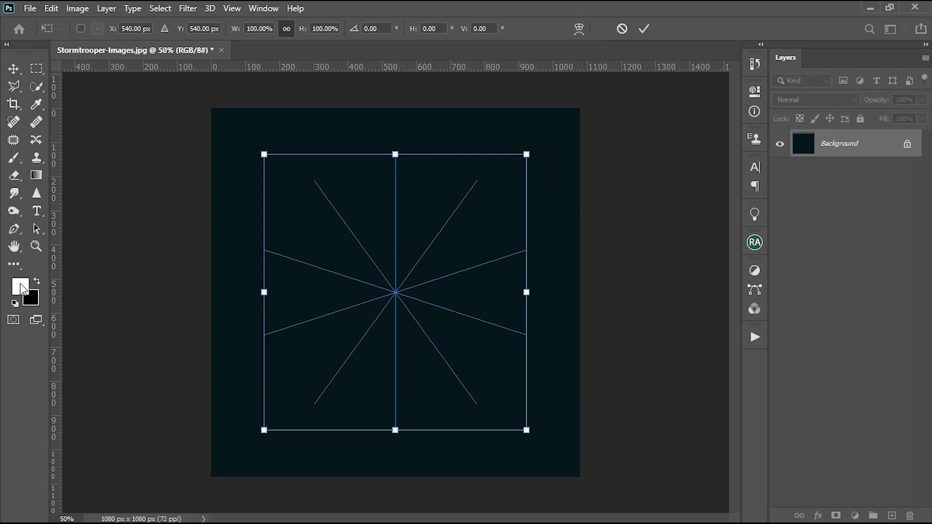
{"action": "left_click", "coordinate": [644, 28]}
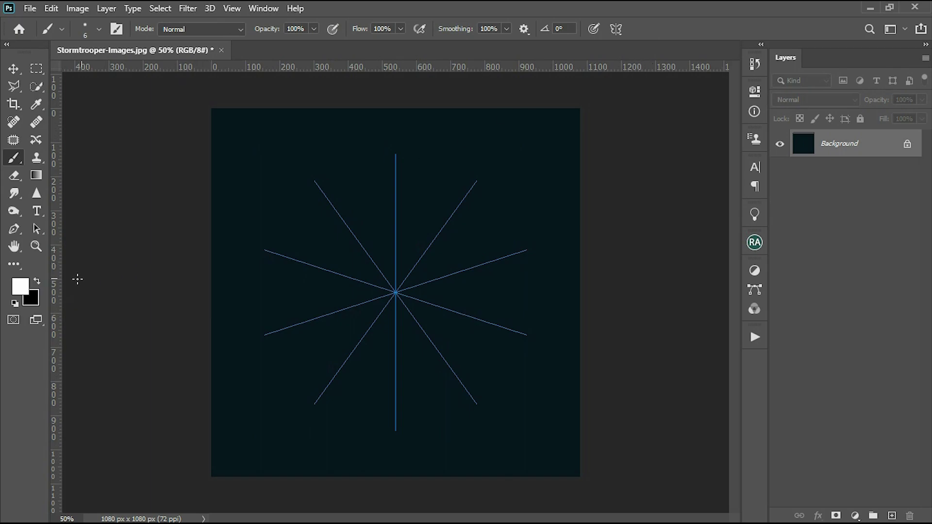
Set the foreground colour to bright green, hex 87fa00.
{"action": "left_click", "coordinate": [20, 286]}
{"action": "type", "text": "87fa00"}
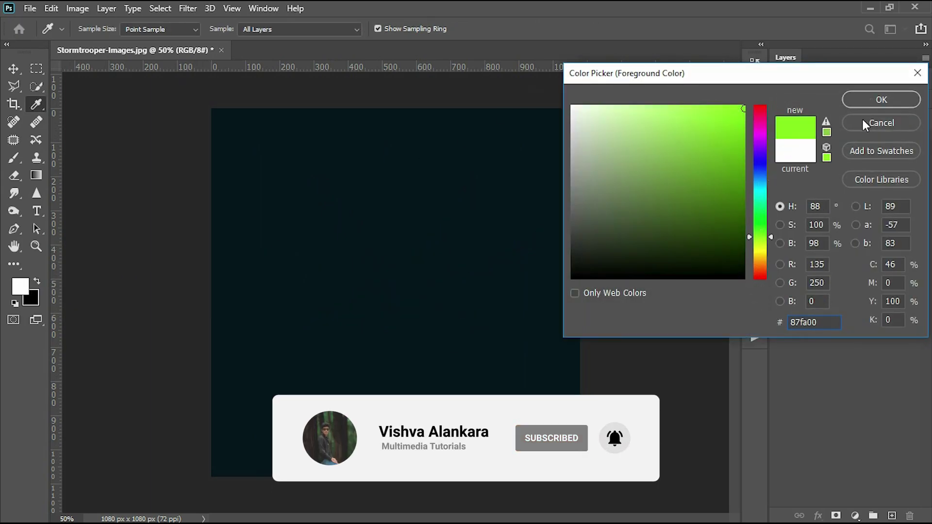
{"action": "left_click", "coordinate": [869, 100]}
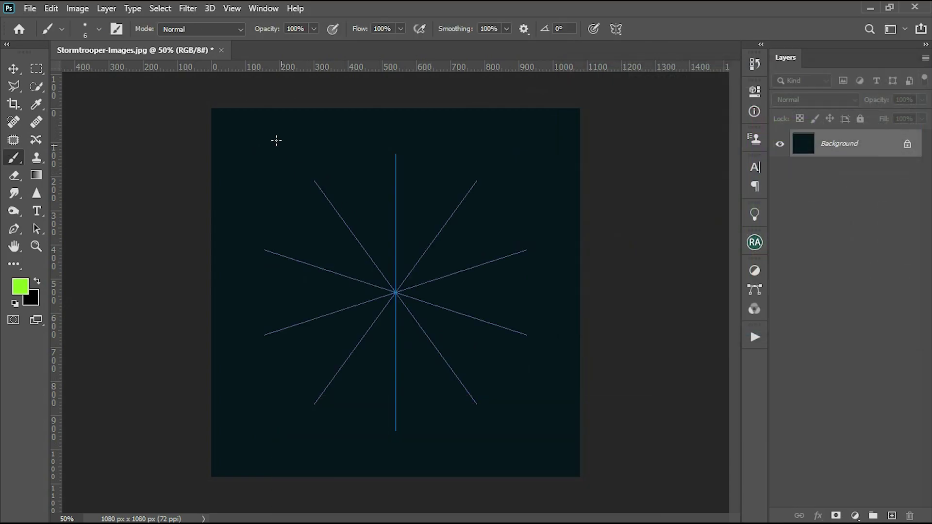
Switch to the Kyle's Ultimate Pastel Palooza brush at 6 px.
{"action": "left_click", "coordinate": [98, 29]}
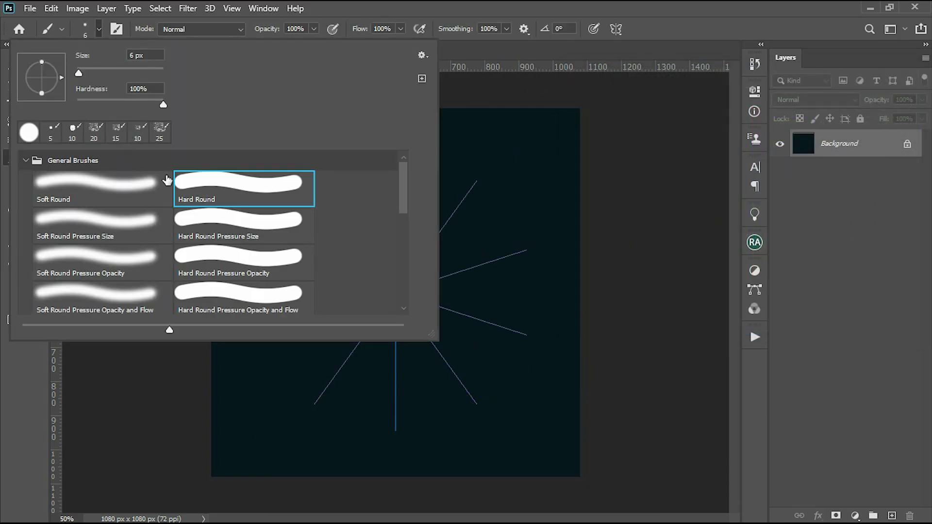
{"action": "left_click", "coordinate": [75, 139]}
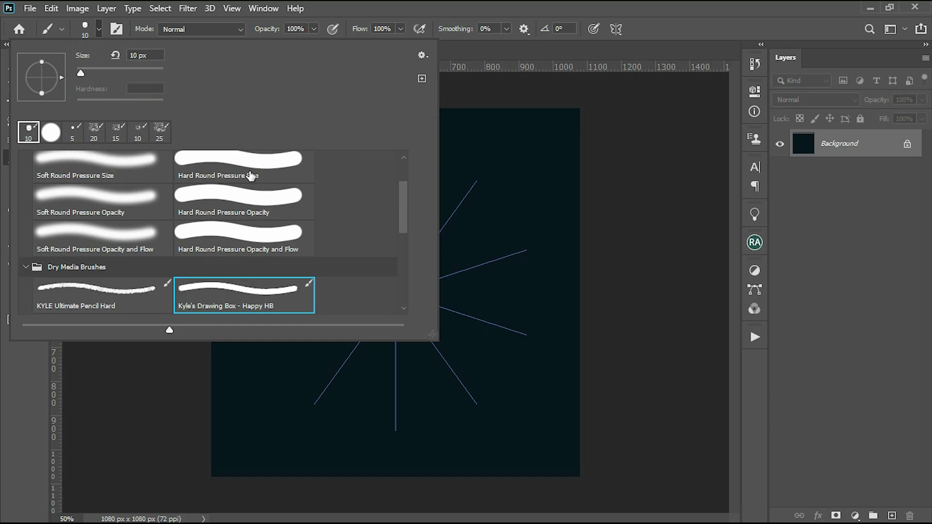
{"action": "left_click", "coordinate": [139, 122]}
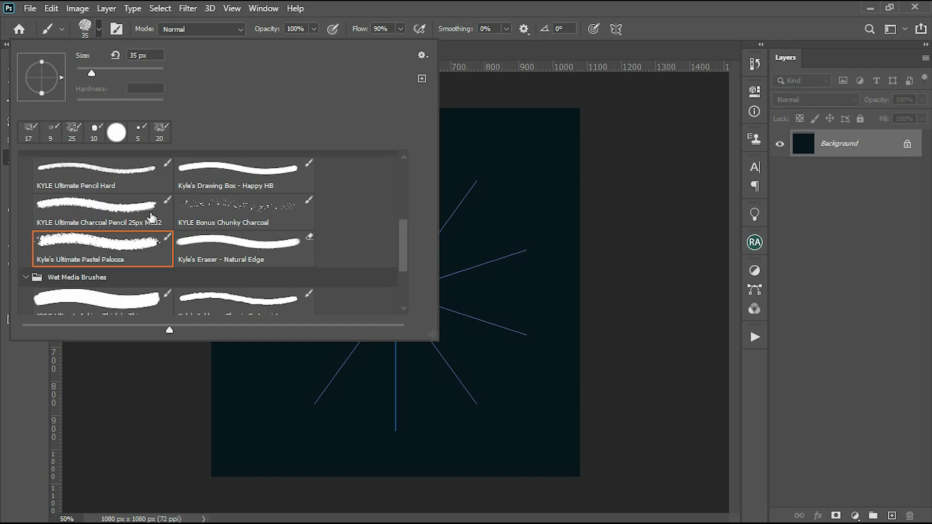
{"action": "left_click", "coordinate": [115, 247]}
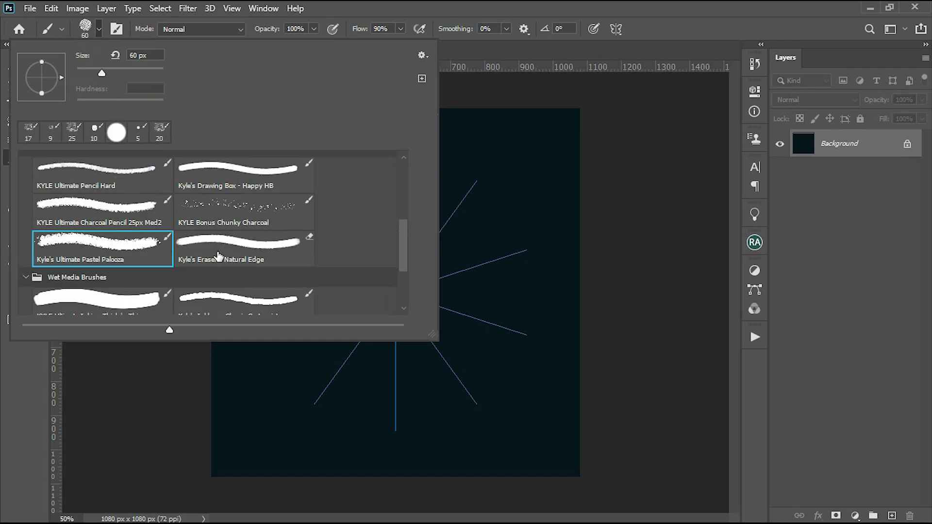
{"action": "left_click_drag", "start_coordinate": [101, 73], "coordinate": [77, 71]}
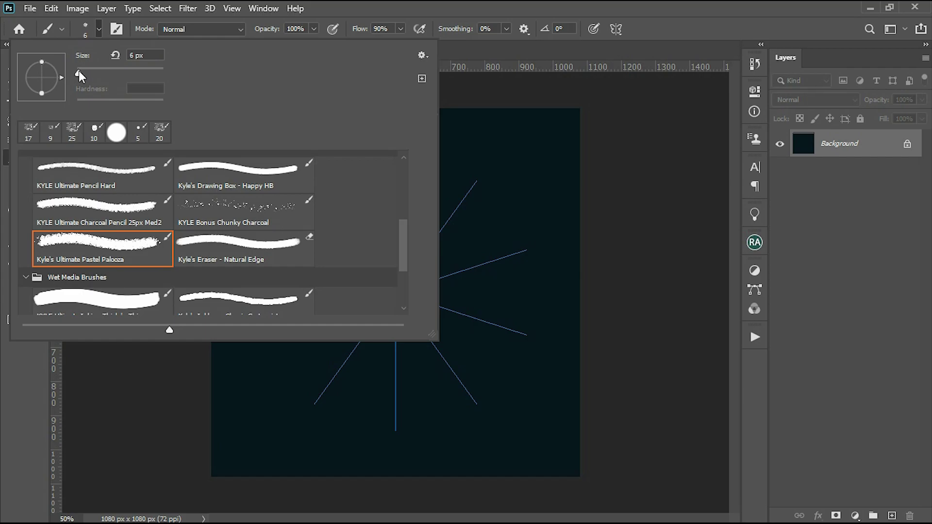
{"action": "key", "text": "Return"}
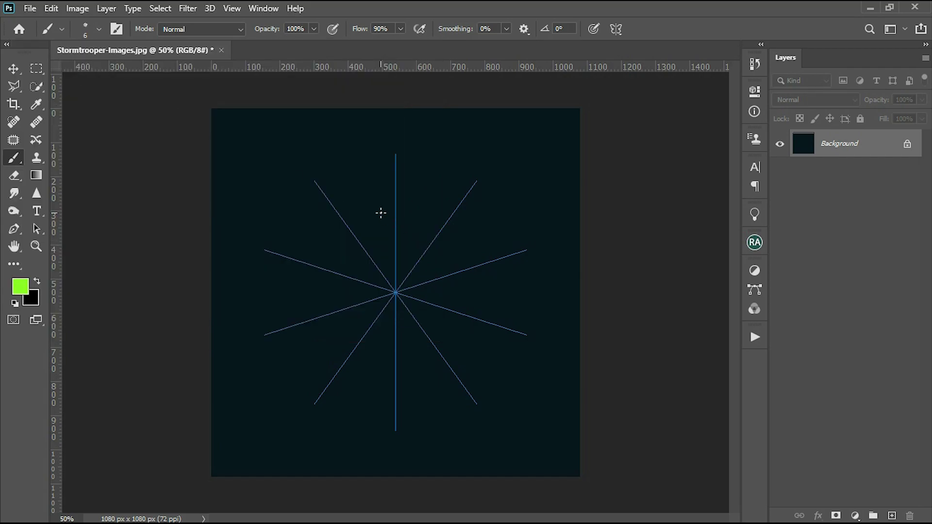
Paint mirrored green petal curves and radiating lines at 100% smoothing, then set flow to 100%.
{"action": "mouse_move", "coordinate": [407, 240]}
{"action": "left_mouse_down"}
{"action": "mouse_move", "coordinate": [401, 204]}
{"action": "mouse_move", "coordinate": [412, 168]}
{"action": "left_mouse_up"}
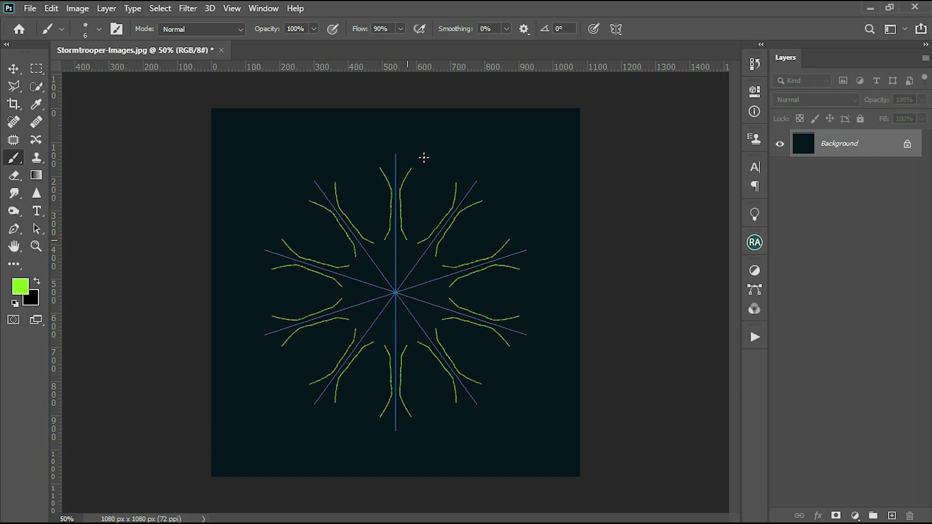
{"action": "key", "text": "ctrl+z"}
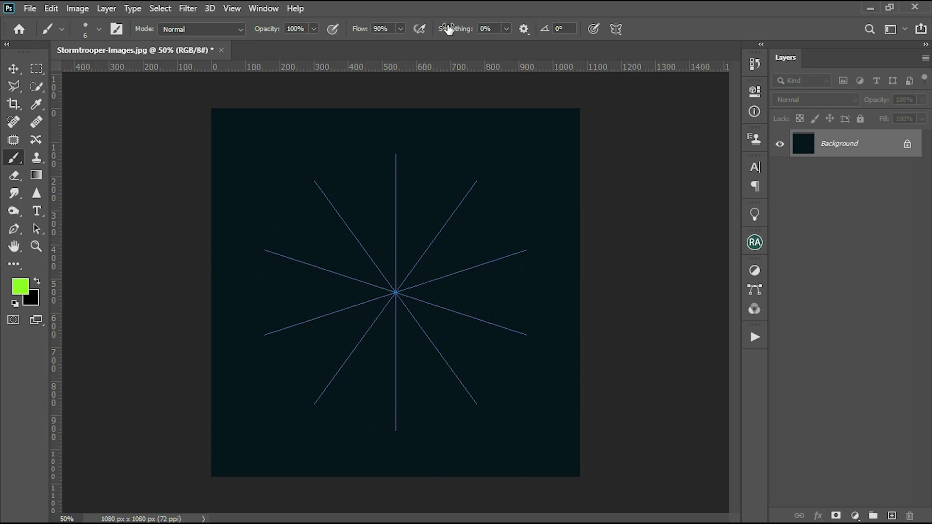
{"action": "left_click_drag", "start_coordinate": [450, 29], "coordinate": [552, 29]}
{"action": "mouse_move", "coordinate": [408, 233]}
{"action": "left_mouse_down"}
{"action": "mouse_move", "coordinate": [397, 215]}
{"action": "mouse_move", "coordinate": [439, 139]}
{"action": "mouse_move", "coordinate": [537, 146]}
{"action": "mouse_move", "coordinate": [502, 190]}
{"action": "mouse_move", "coordinate": [465, 180]}
{"action": "left_mouse_up"}
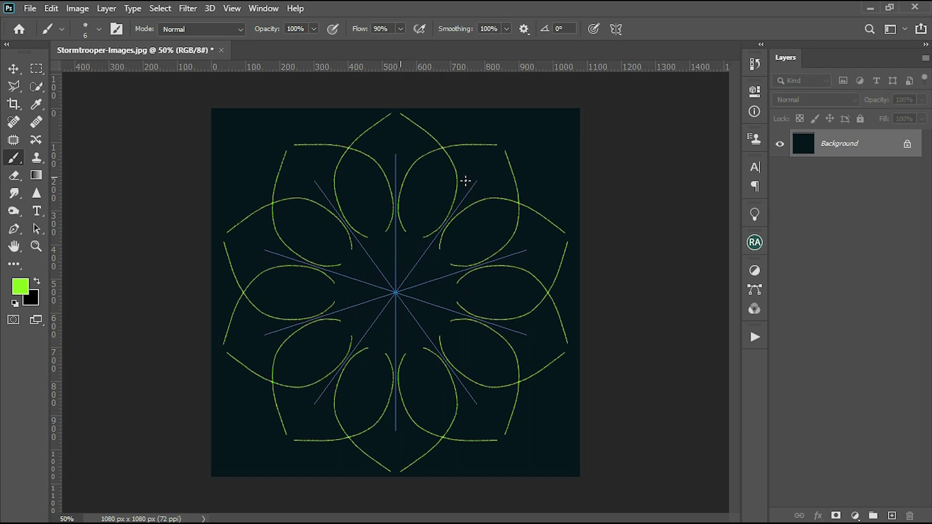
{"action": "mouse_move", "coordinate": [395, 292]}
{"action": "left_mouse_down"}
{"action": "mouse_move", "coordinate": [433, 127]}
{"action": "mouse_move", "coordinate": [393, 299]}
{"action": "left_mouse_up"}
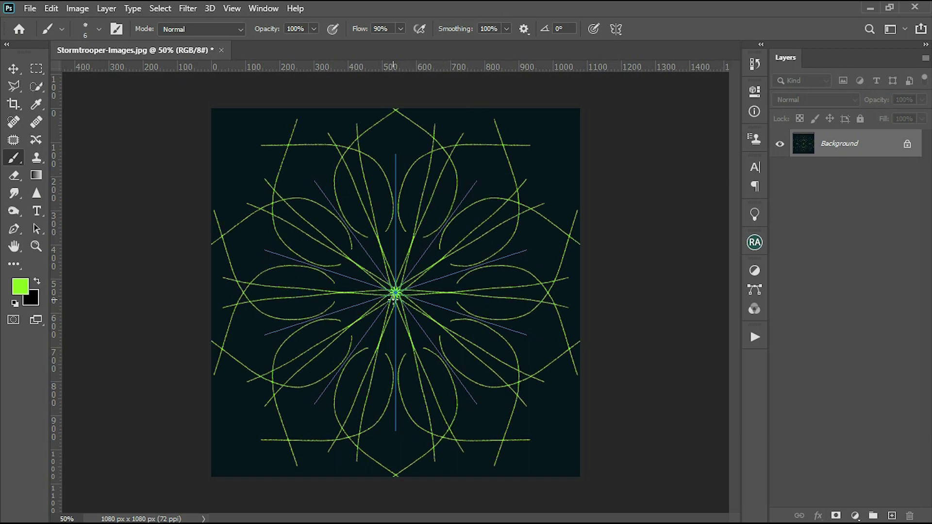
{"action": "key", "text": "shift+0"}
Switch to the Move tool to hide the symmetry guides over the finished mandala.
{"action": "left_click", "coordinate": [9, 71]}
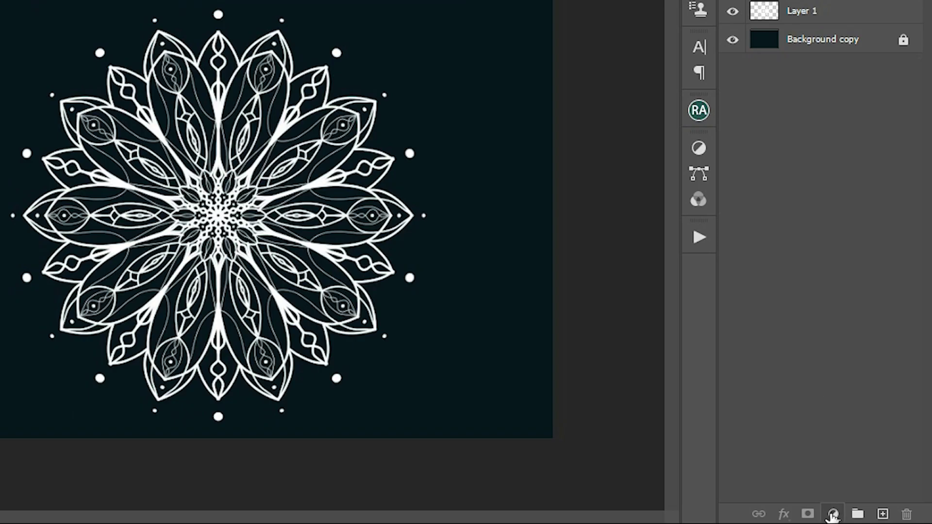
Add a Gradient Fill layer using the Purples > Purple_21 preset, pink-orange fading to navy.
{"action": "left_click", "coordinate": [833, 514]}
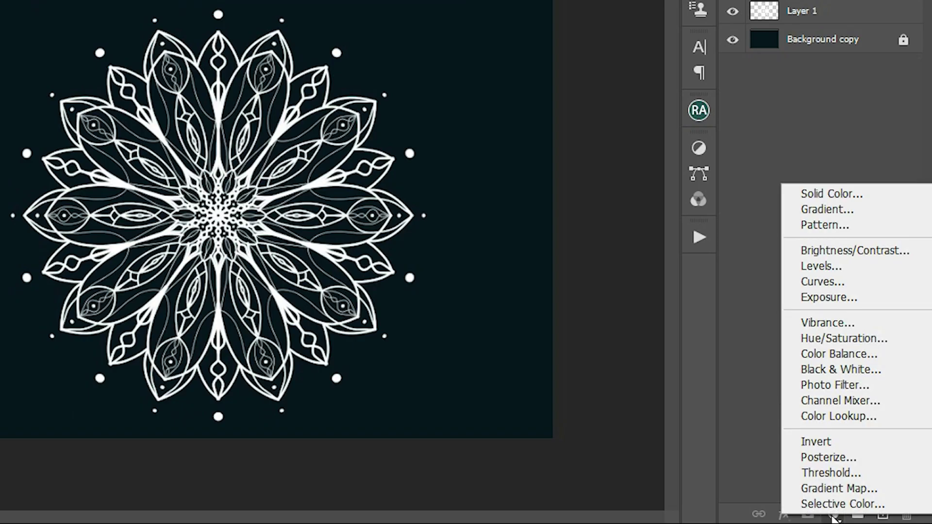
{"action": "left_click", "coordinate": [850, 209]}
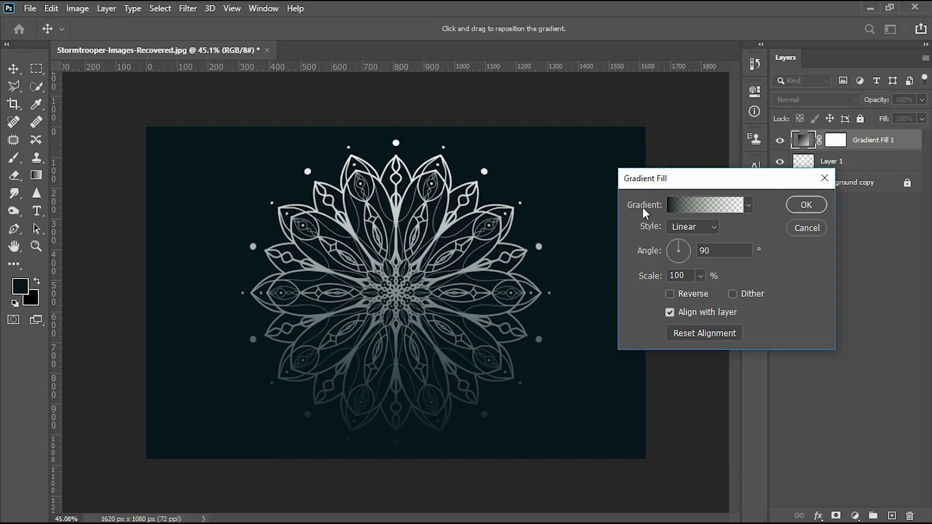
{"action": "left_click", "coordinate": [704, 205]}
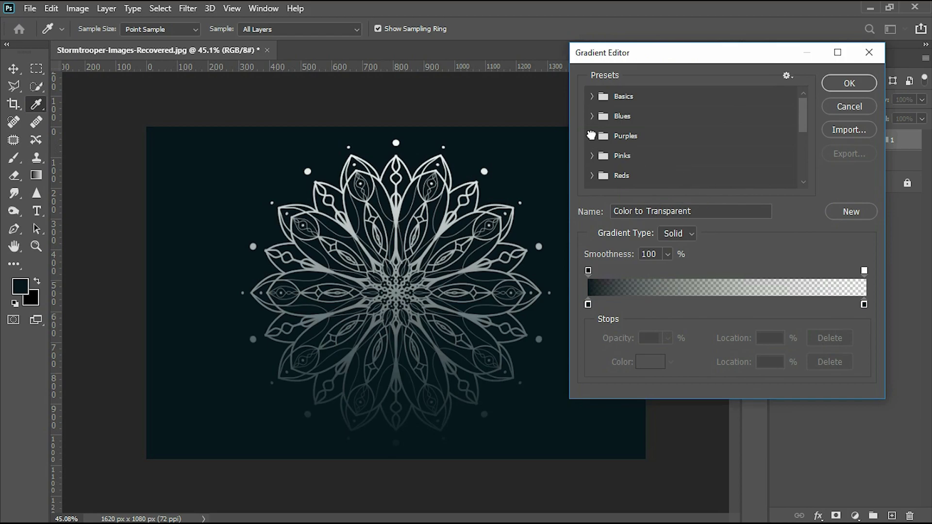
{"action": "left_click", "coordinate": [592, 138]}
{"action": "scroll", "coordinate": [653, 158], "scroll_direction": "down", "scroll_amount": 2}
{"action": "left_click", "coordinate": [653, 158]}
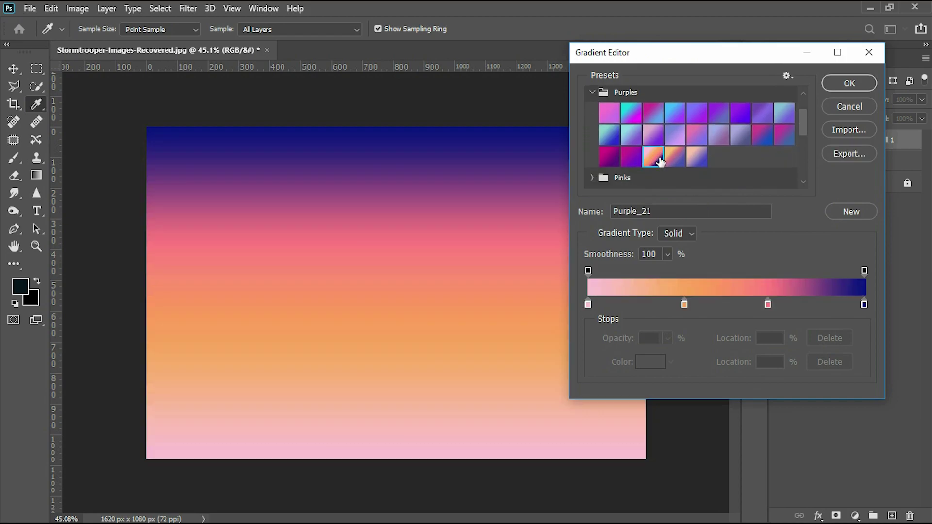
{"action": "left_click", "coordinate": [844, 84]}
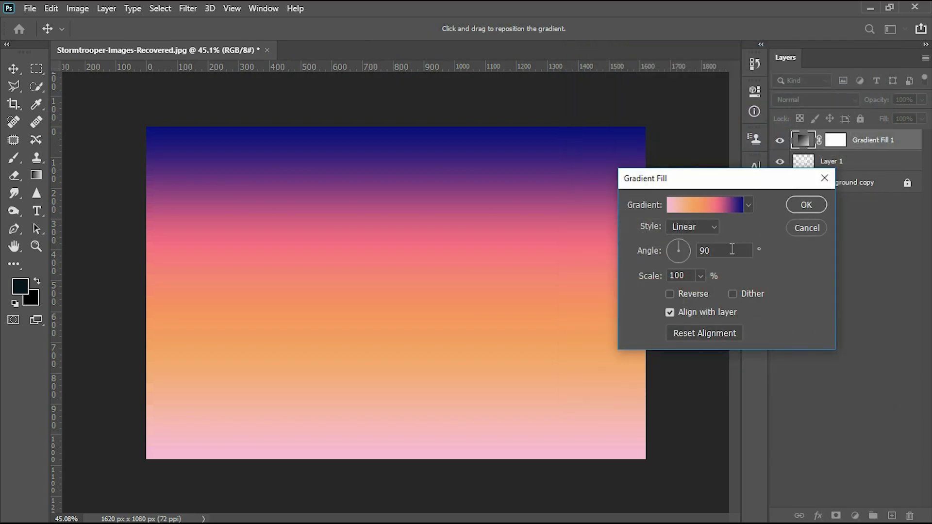
Set the gradient fill style to Radial and confirm the fill layer.
{"action": "left_click", "coordinate": [702, 227]}
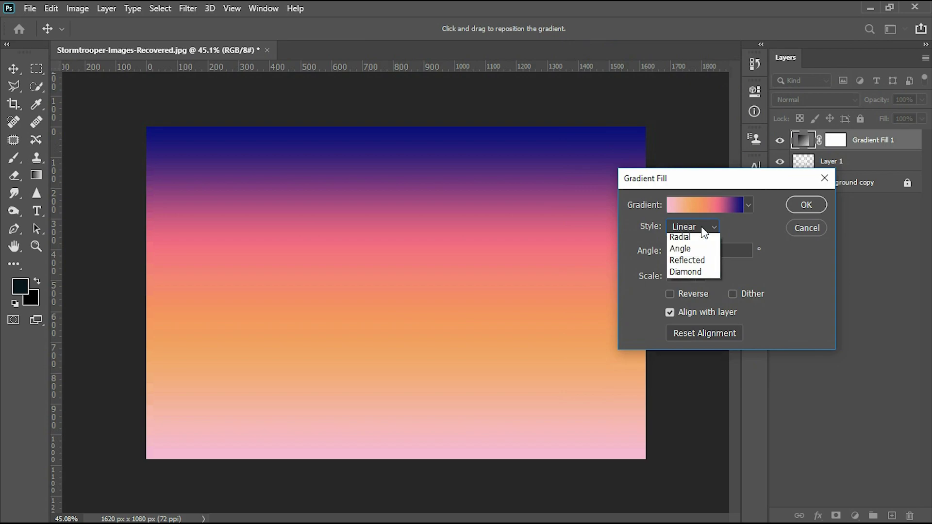
{"action": "left_click", "coordinate": [698, 250]}
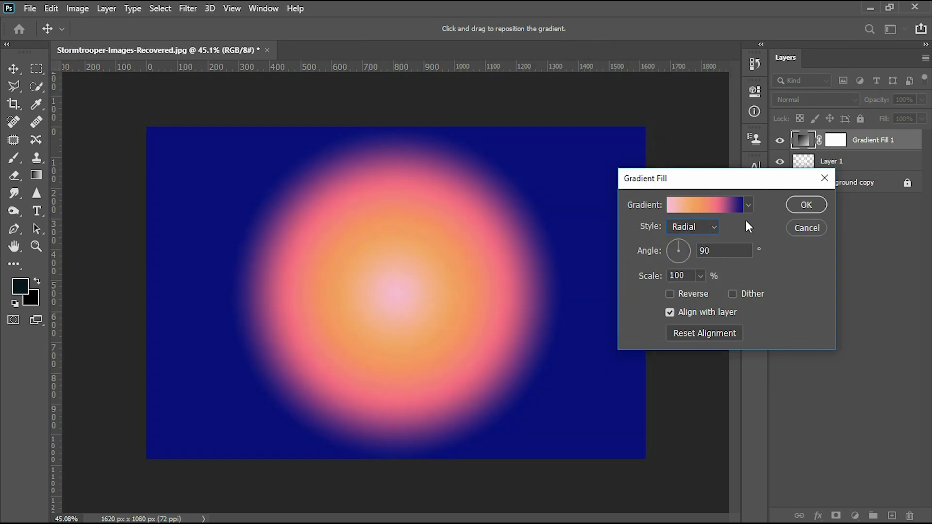
{"action": "left_click", "coordinate": [805, 206]}
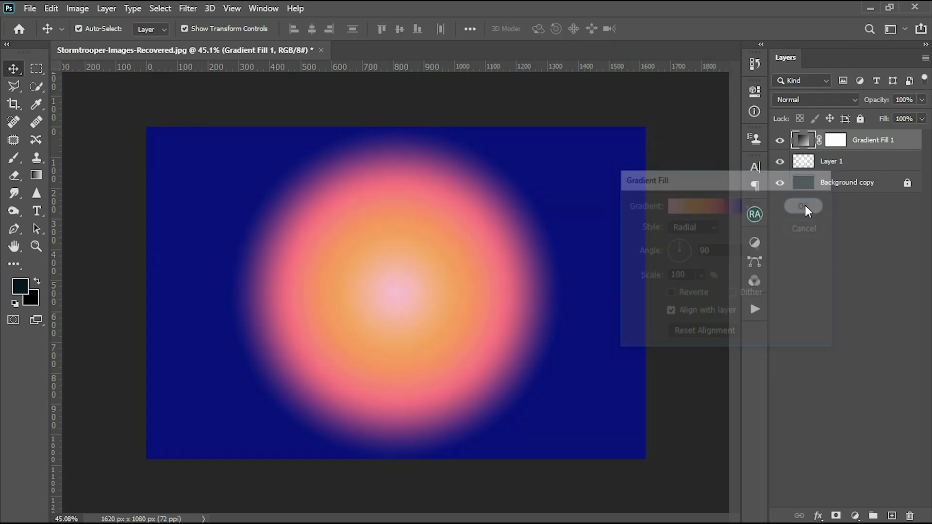
Make Gradient Fill 1 a clipping mask on the mandala layer, Layer 1.
{"action": "right_click", "coordinate": [877, 140]}
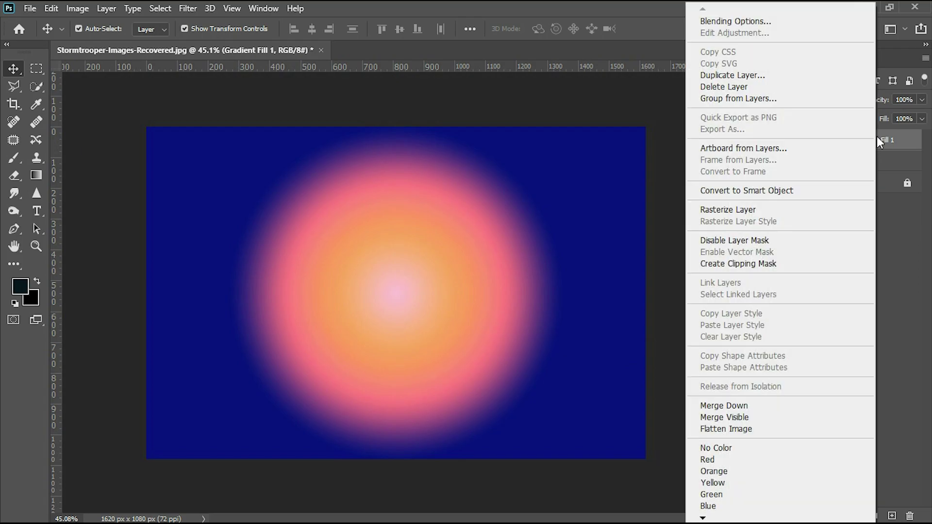
{"action": "left_click", "coordinate": [765, 266]}
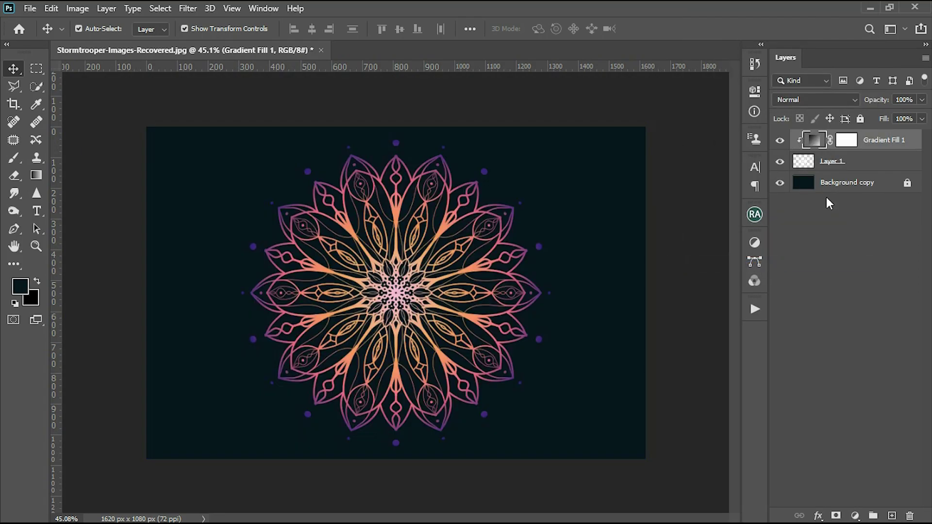